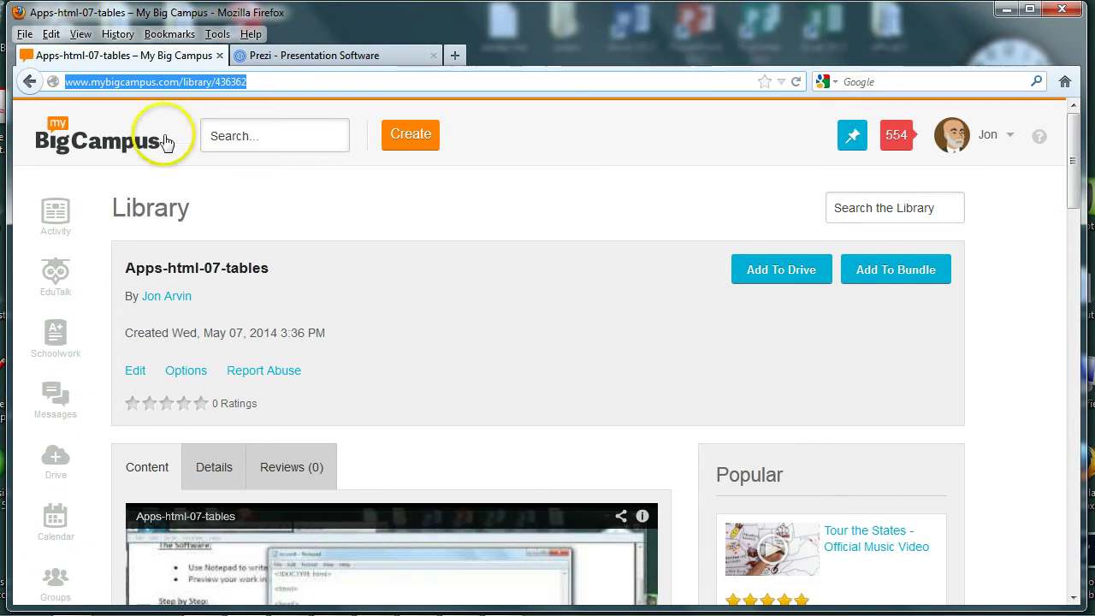
Open the Edit Account Information page from the account dropdown in My Big Campus
left_click(75, 155)
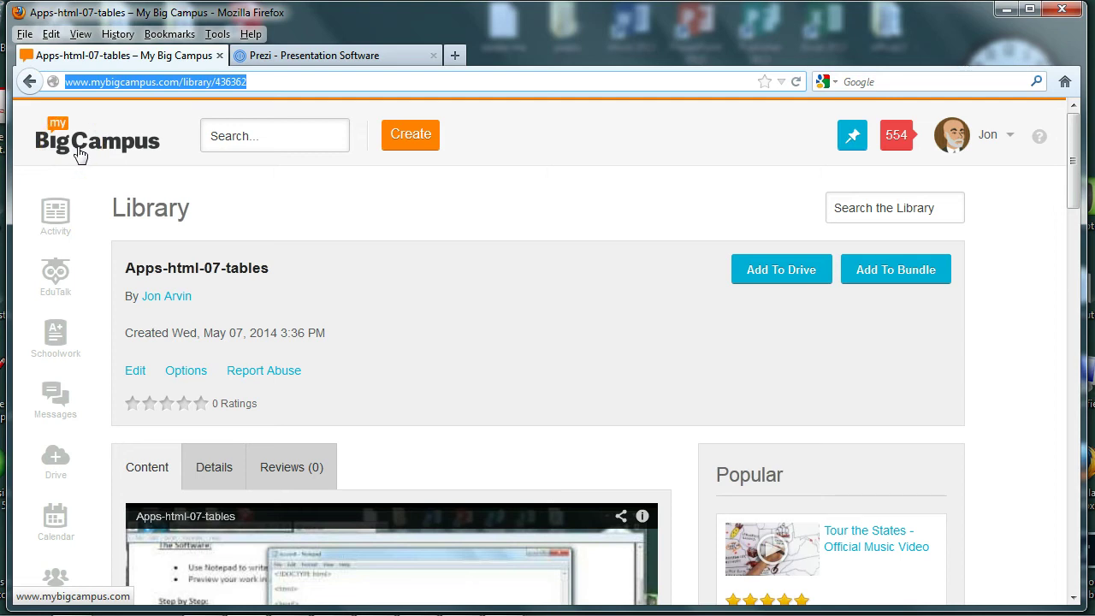
left_click(1008, 138)
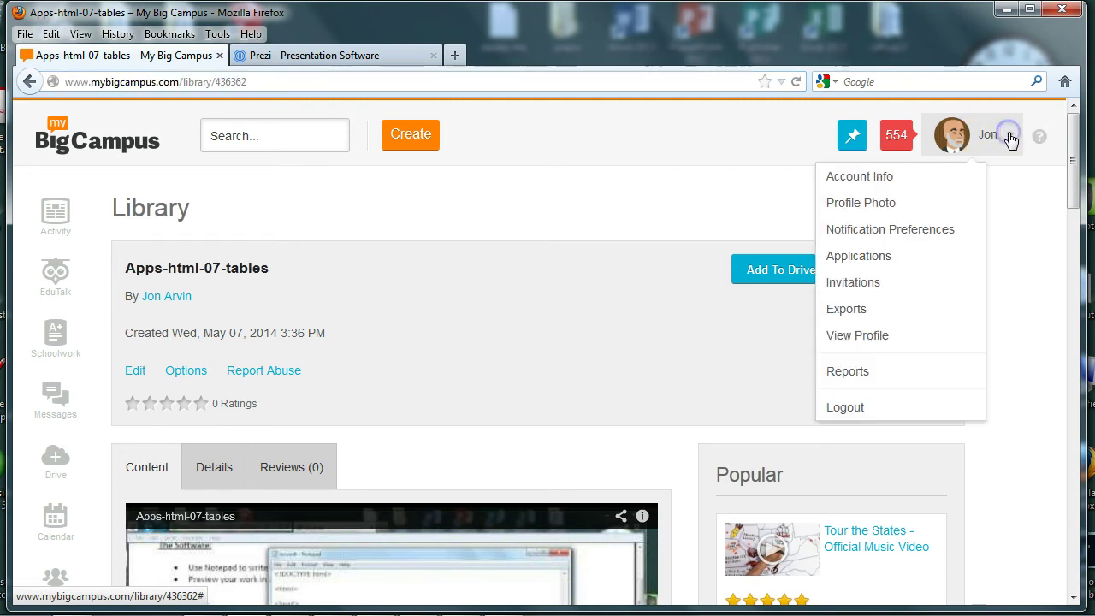
left_click(859, 182)
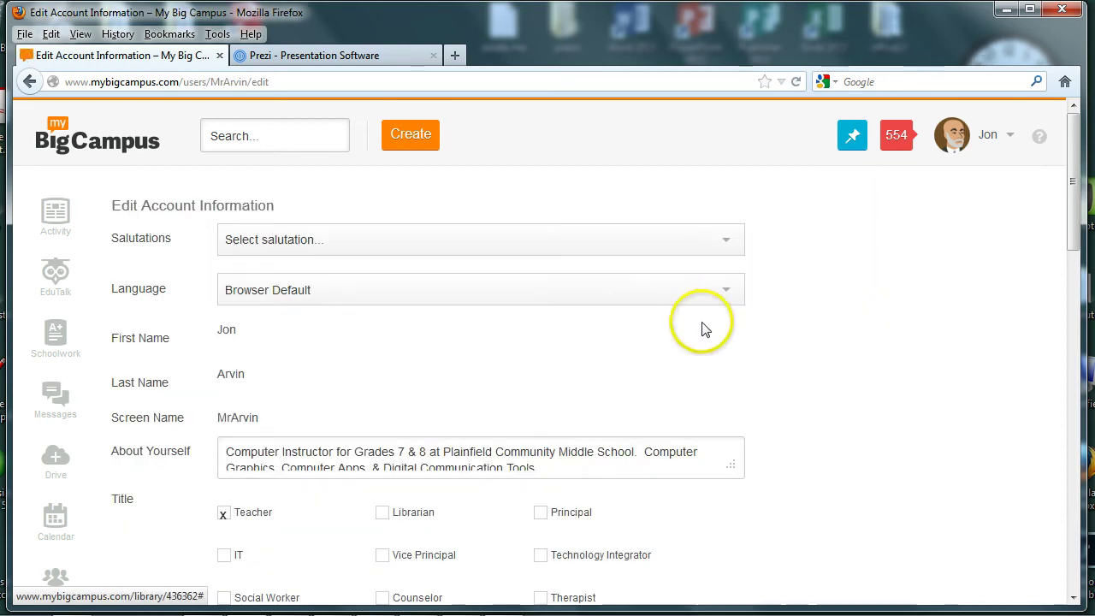
Scroll down to the Email field and select the saved school email address
scroll(704, 331, "down", 2)
scroll(704, 330, "up", 2)
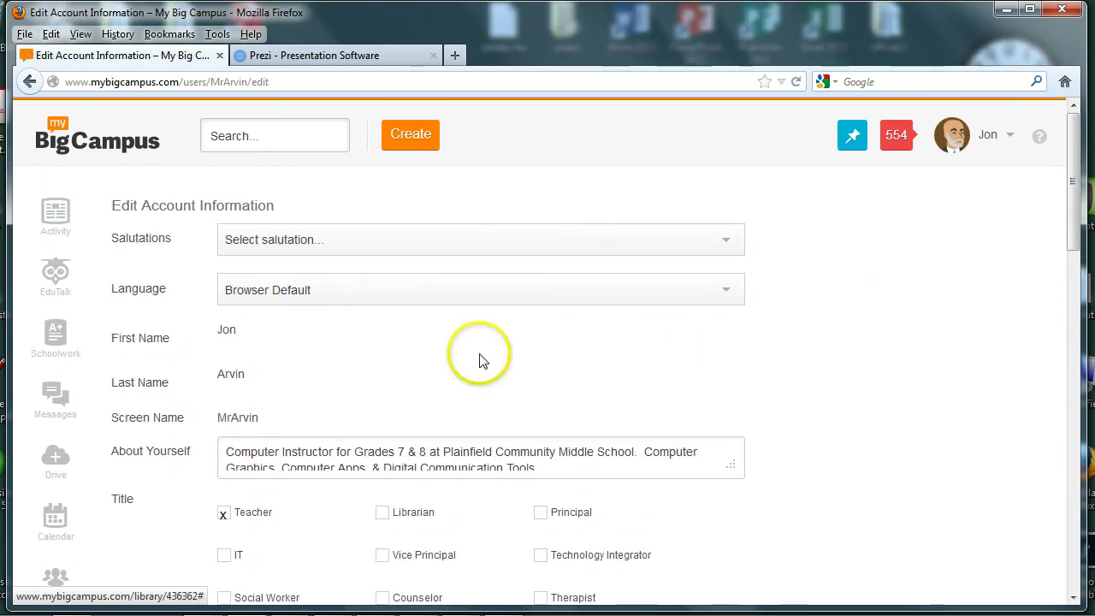
scroll(292, 377, "down", 2)
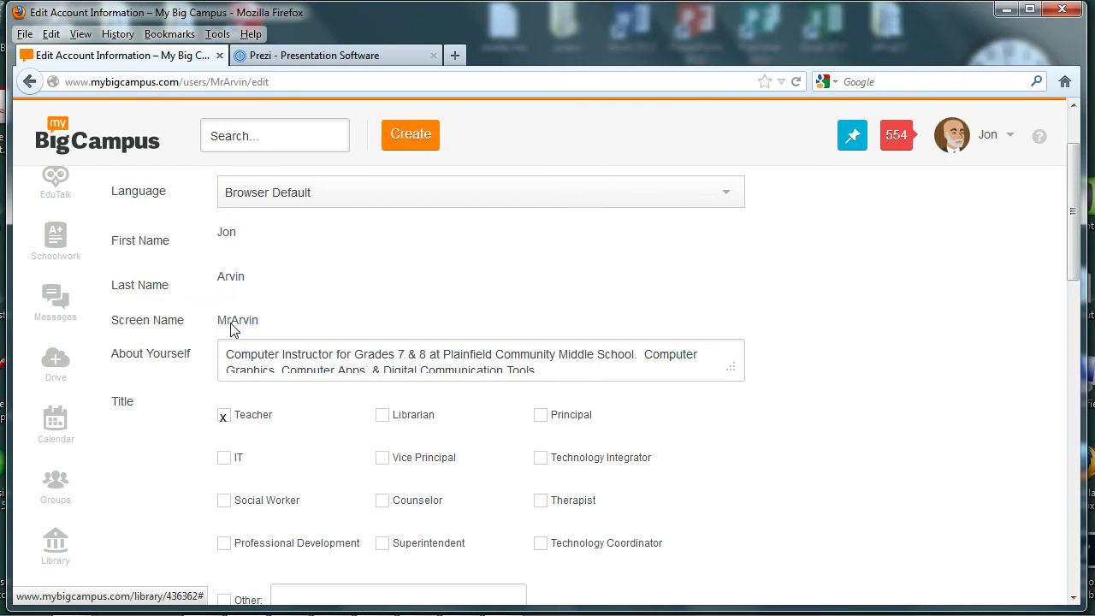
scroll(230, 330, "down", 1)
scroll(229, 330, "down", 4)
scroll(229, 330, "down", 4)
scroll(230, 331, "down", 6)
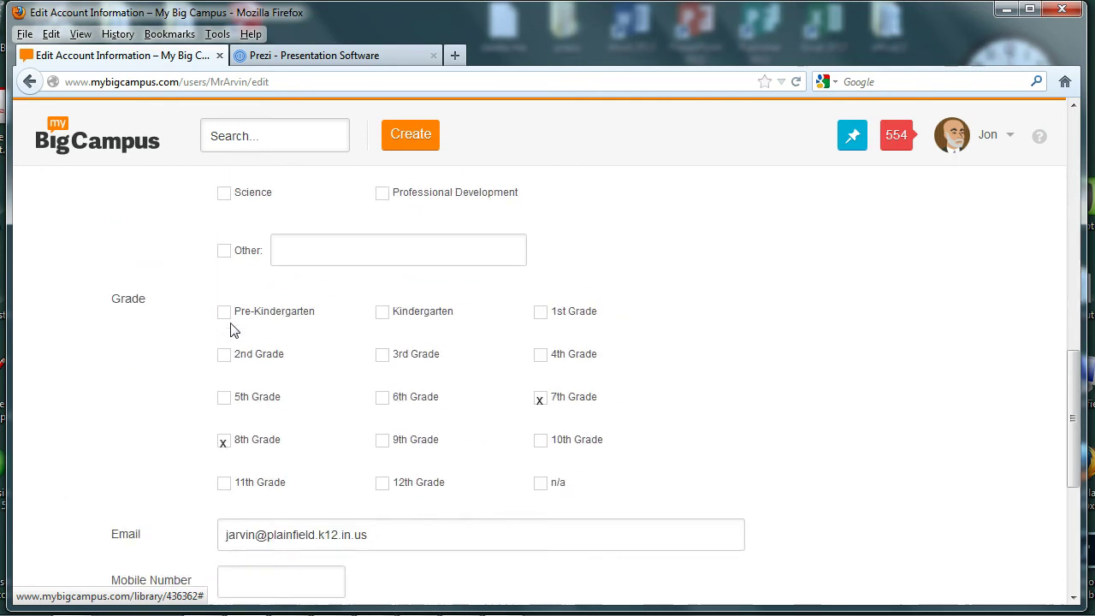
scroll(229, 330, "down", 3)
scroll(230, 330, "down", 3)
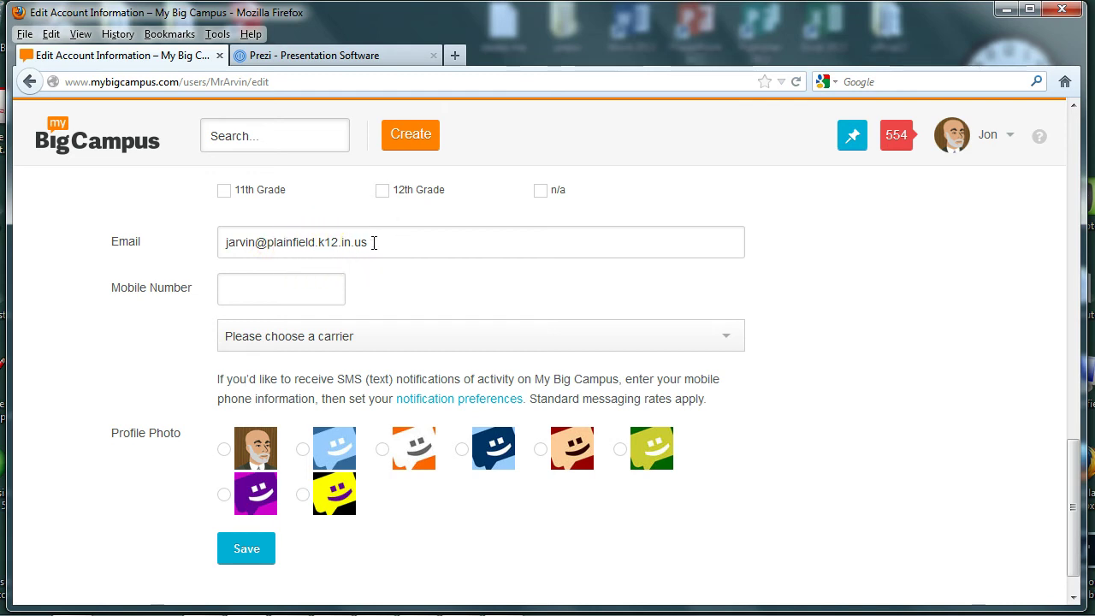
left_click_drag(374, 243, 225, 242)
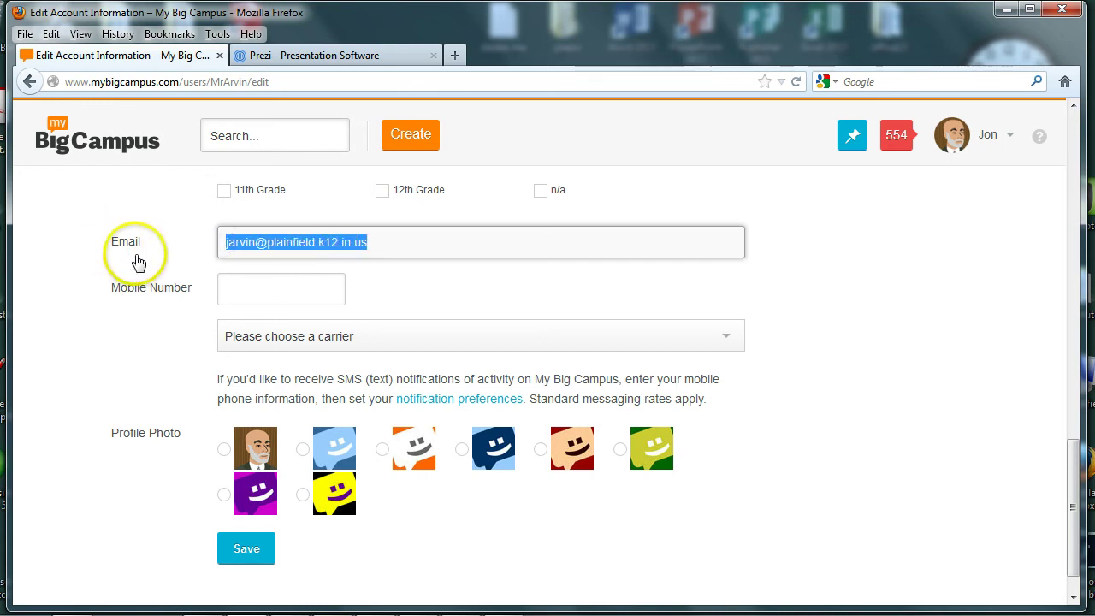
Bring up the Prezi homepage tab after checking the prezi.com address and the Big Campus page
left_click(302, 58)
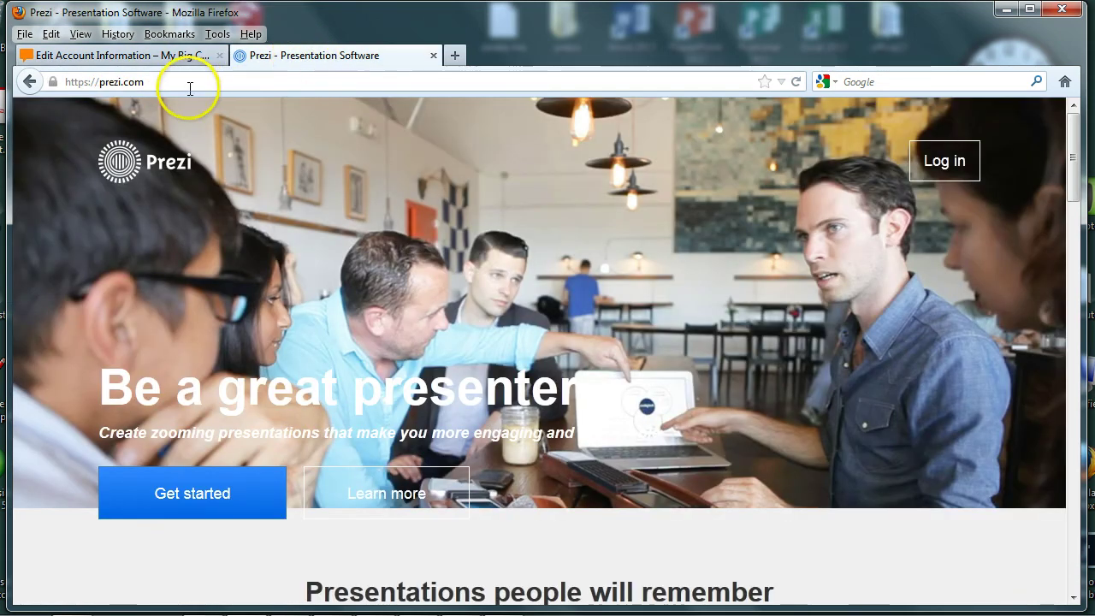
left_click_drag(143, 82, 97, 83)
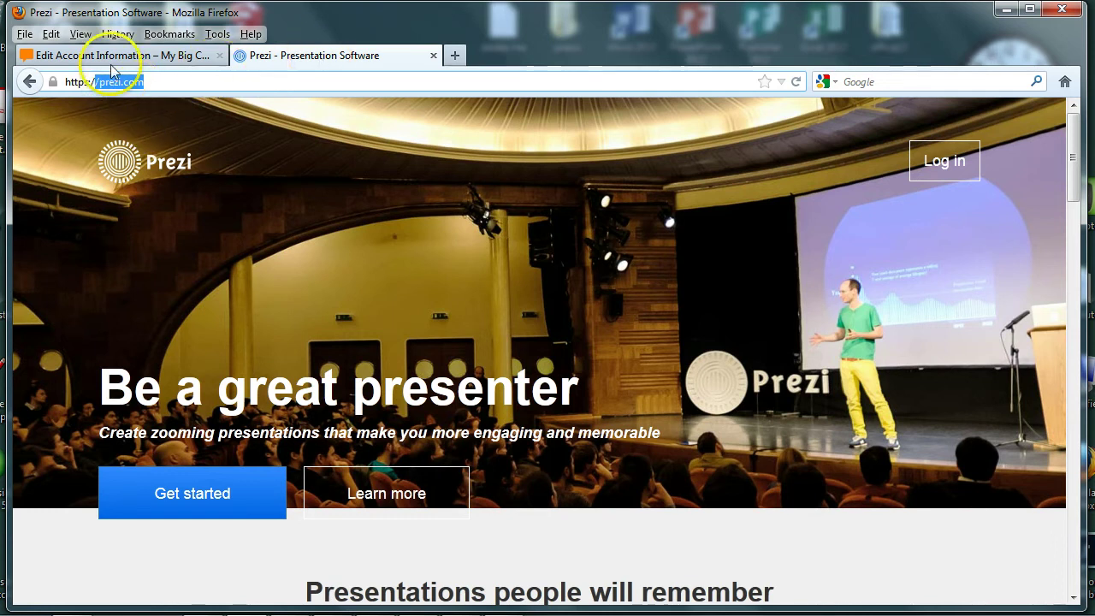
left_click(115, 55)
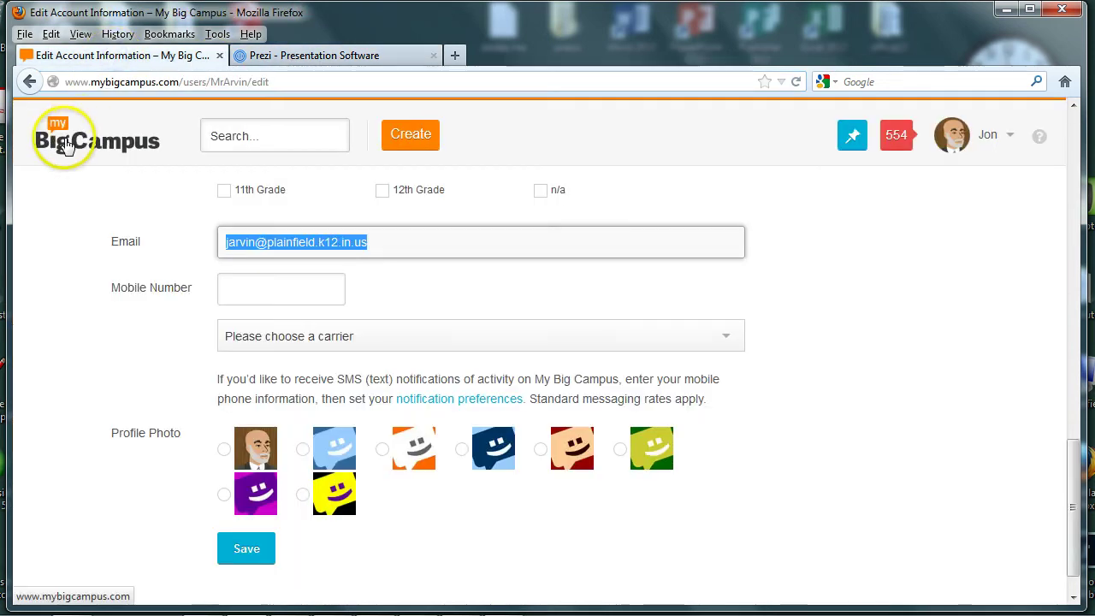
left_click(237, 55)
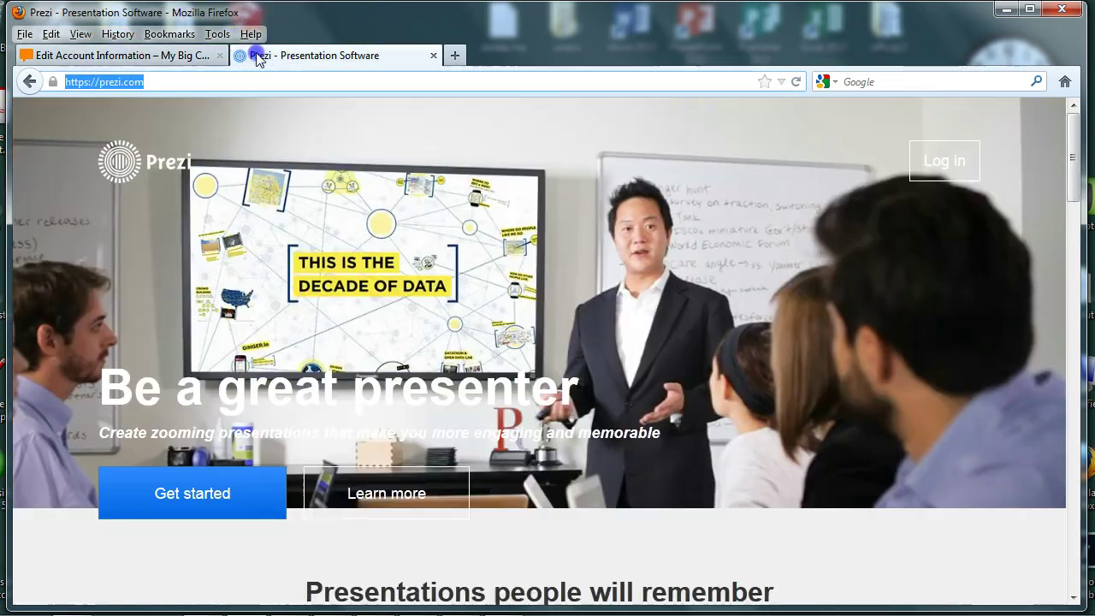
left_click(130, 55)
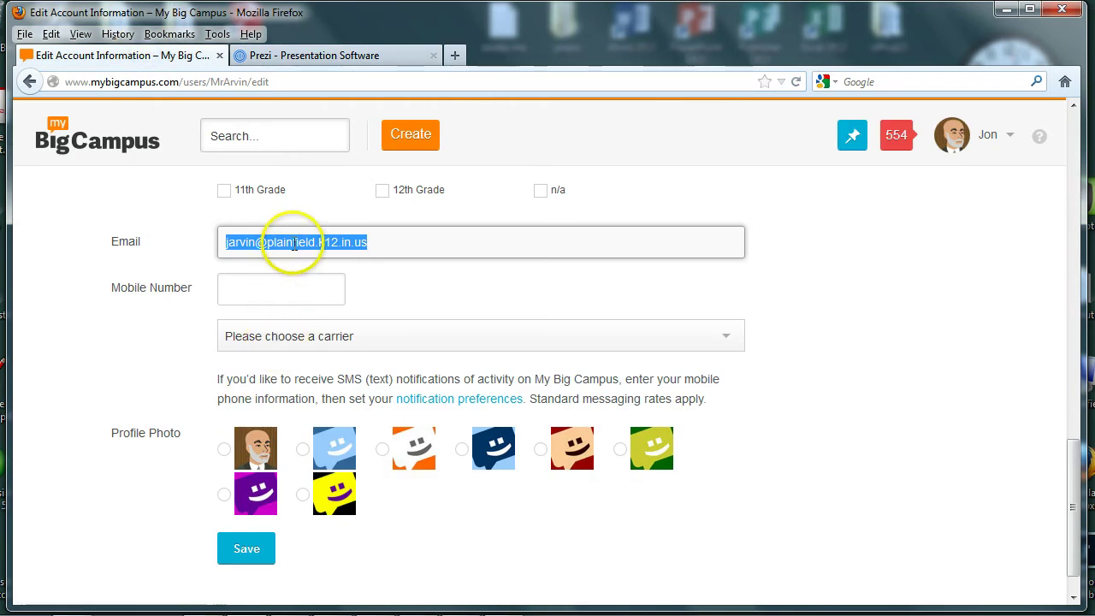
left_click(343, 56)
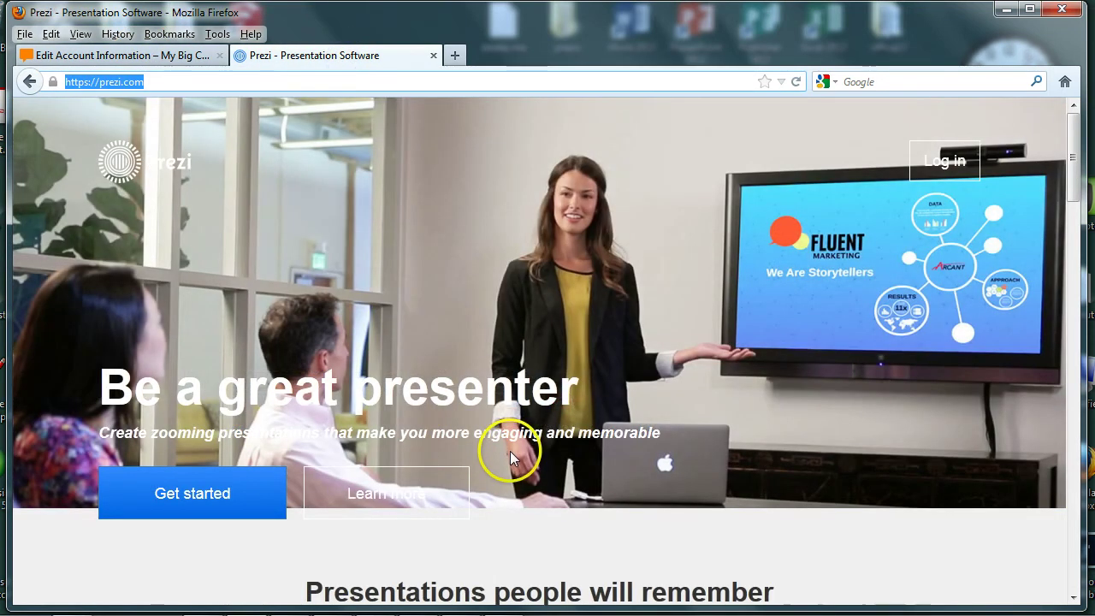
Start sign-up with Get started and choose the free 'Continue with public presentations' plan
left_click(188, 500)
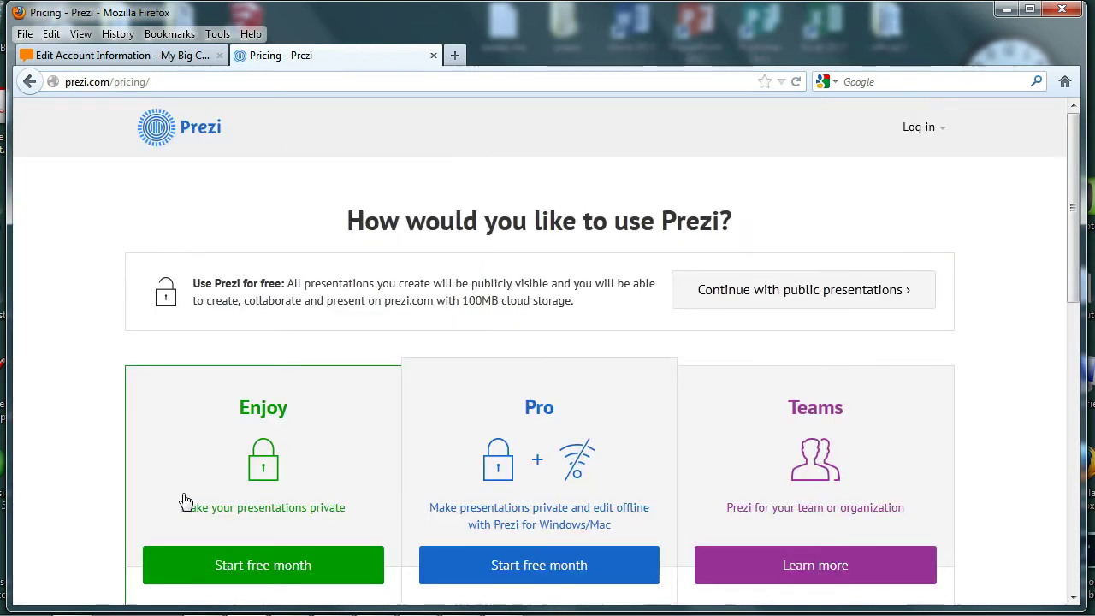
scroll(184, 502, "down", 2)
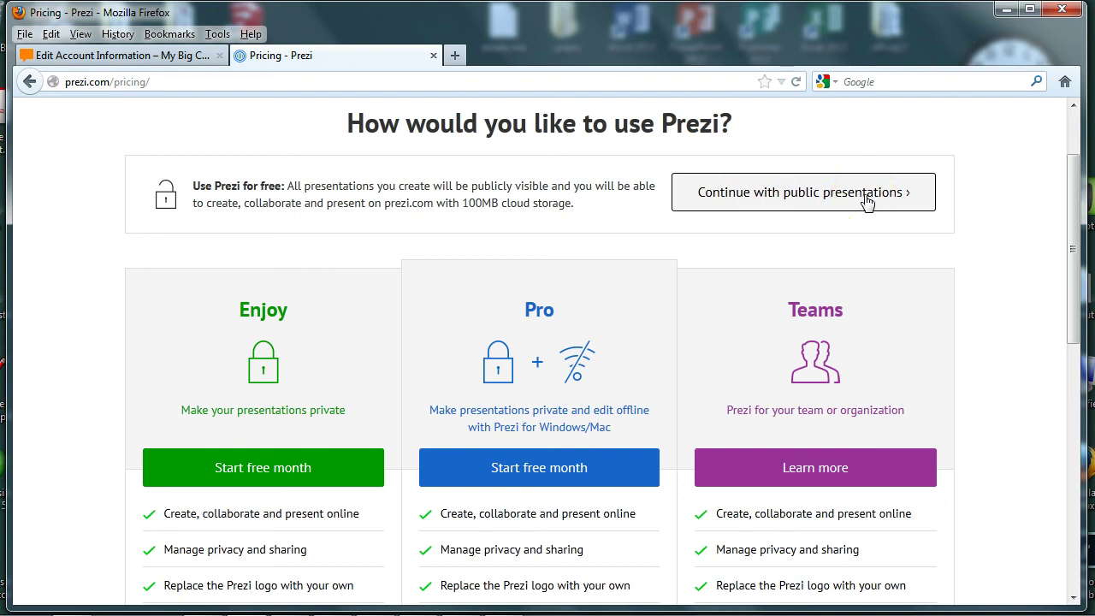
left_click(867, 200)
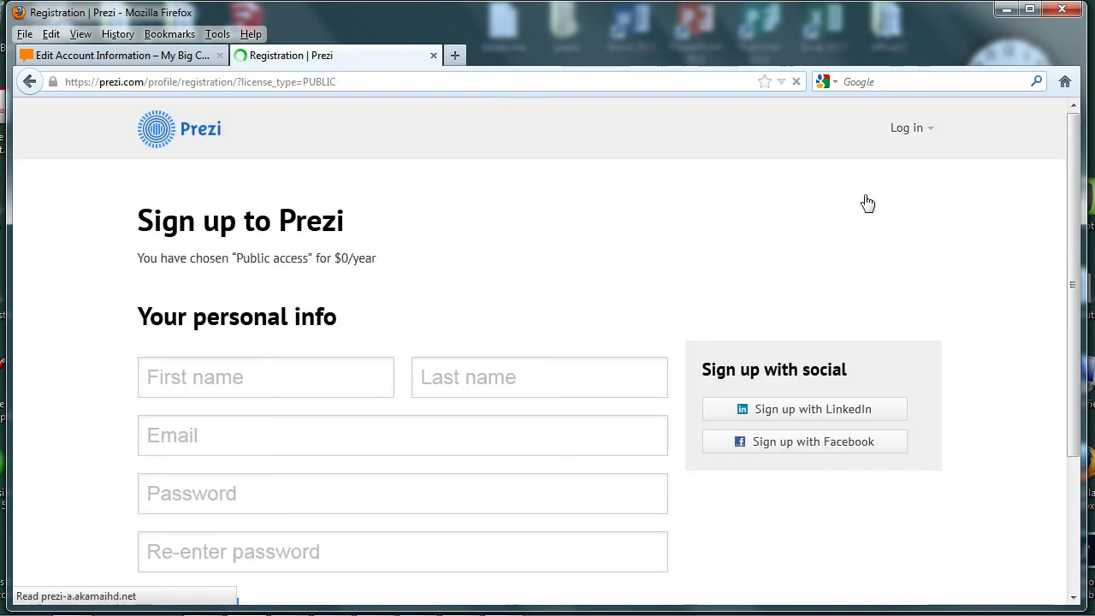
Enter the user's first name, last name and school email address in the Public sign-up form
left_click(688, 288)
scroll(685, 291, "down", 2)
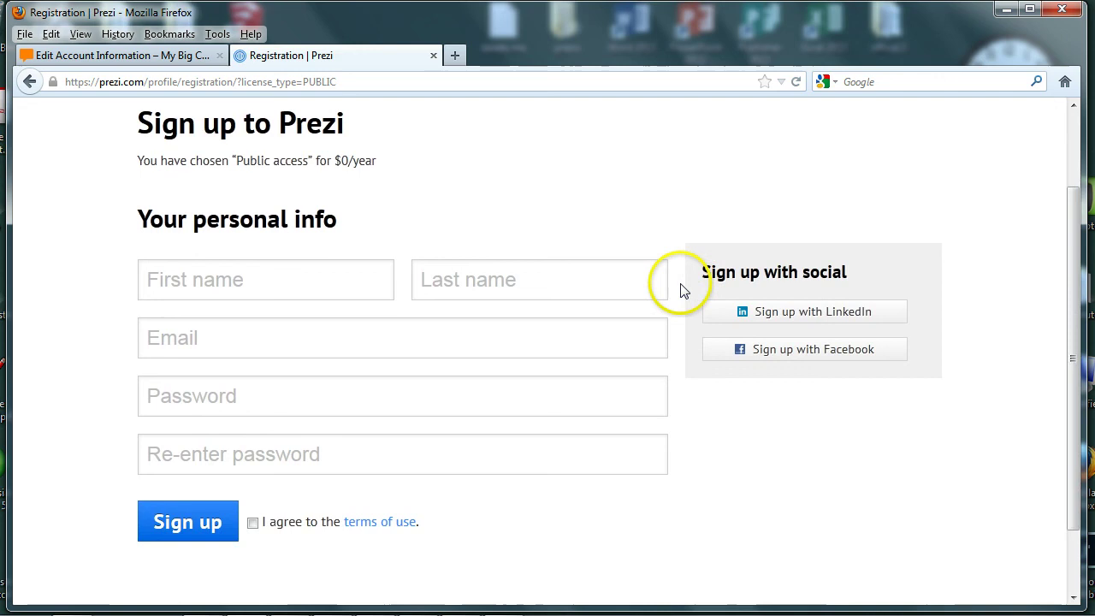
left_click(252, 274)
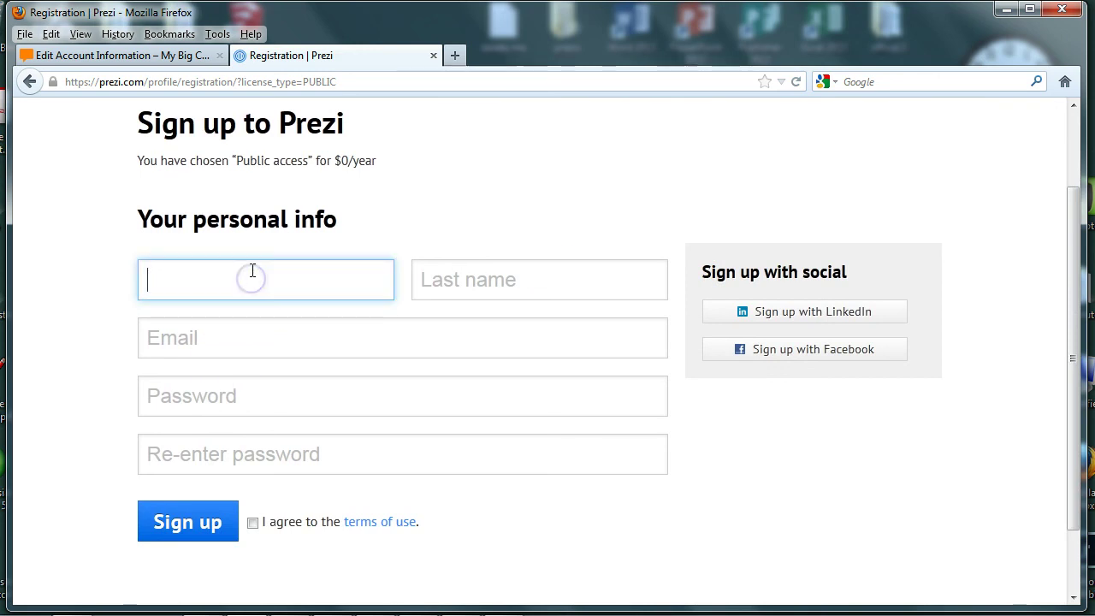
type("Jon")
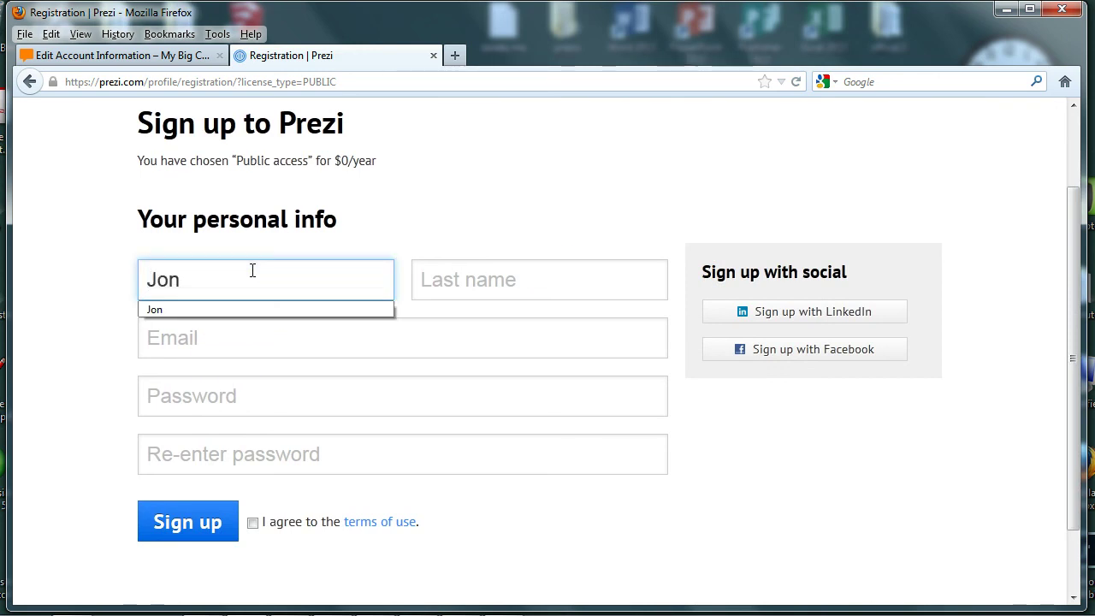
key("Tab")
type("A")
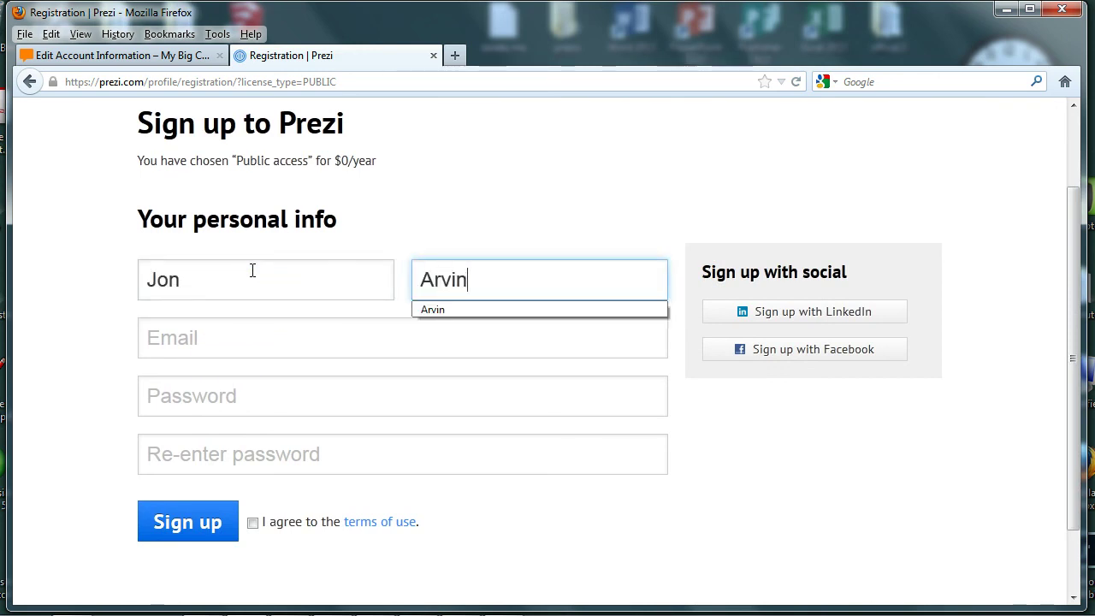
key("Tab")
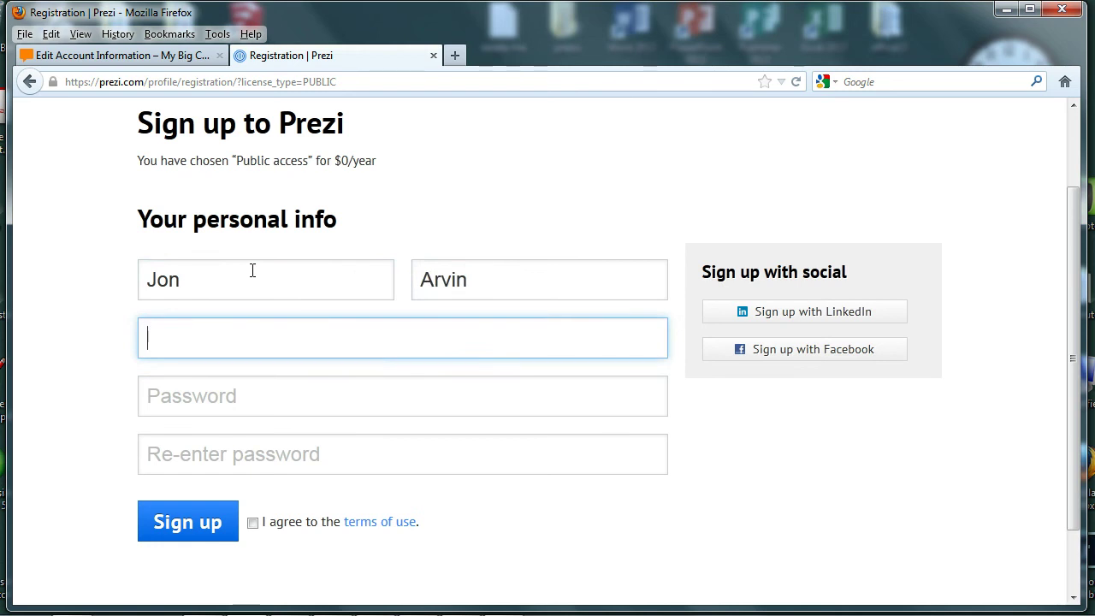
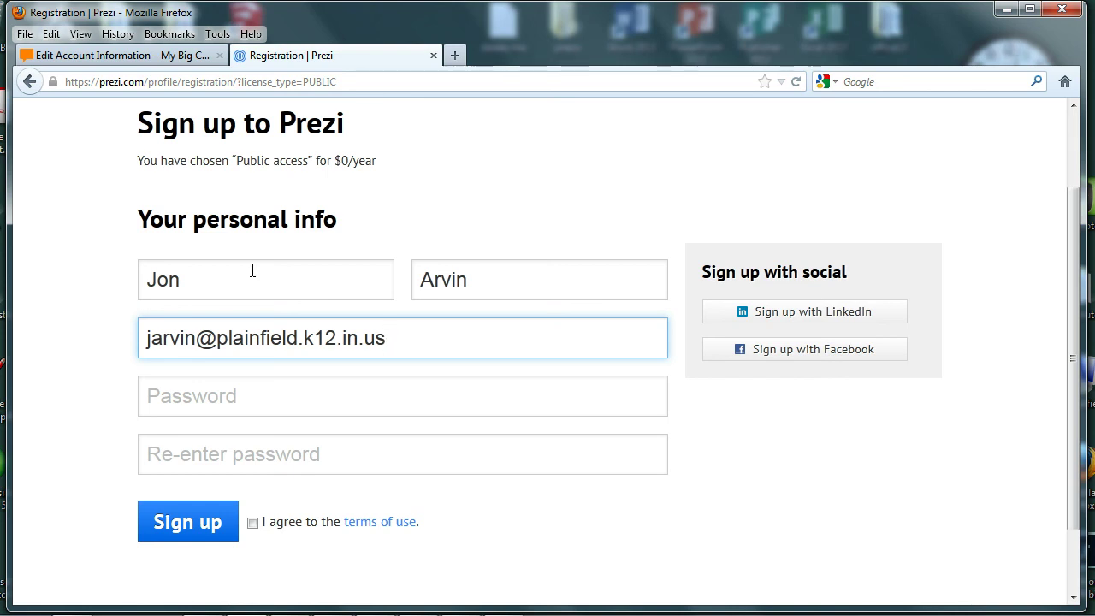
Type the account password, retyping after mistakes, and repeat it in Re-enter password
key("Tab")
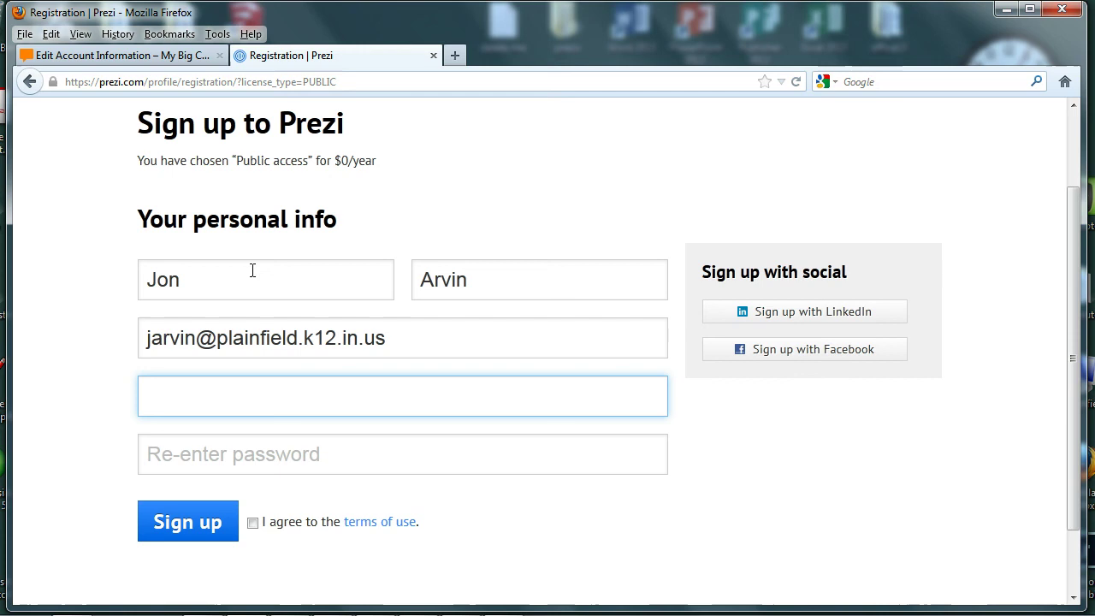
type("••")
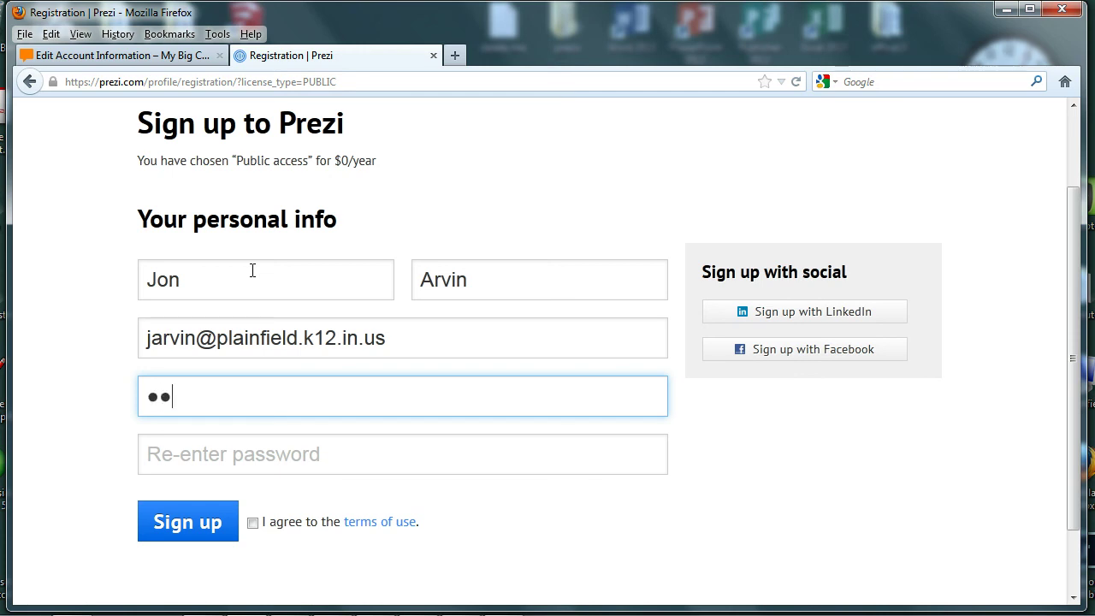
type("••")
type("••")
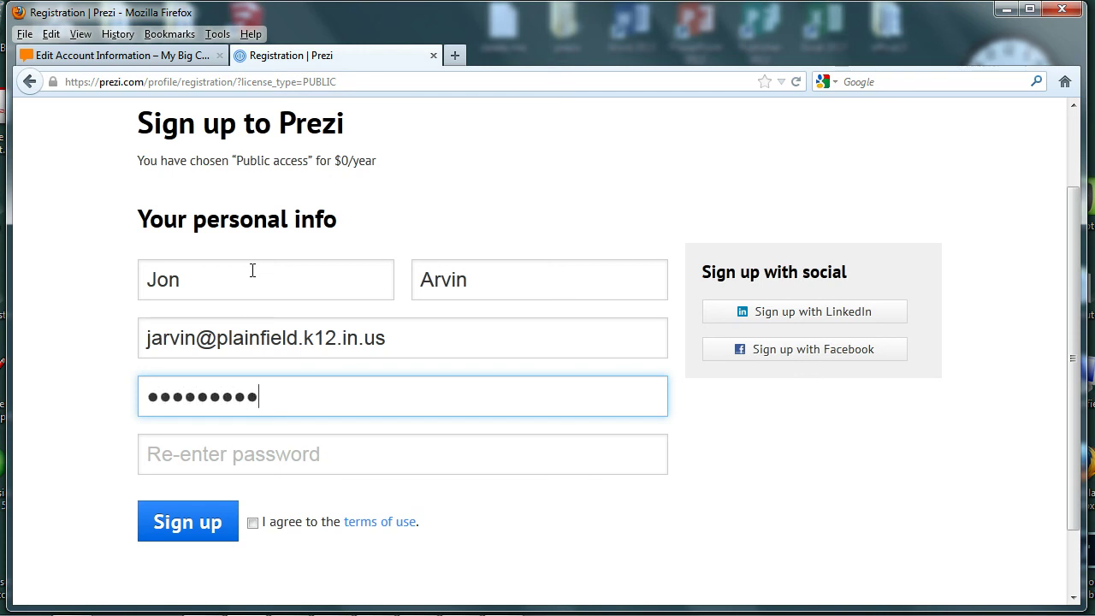
type("•")
key("BackSpace")
key("BackSpace")
key("BackSpace")
key("BackSpace")
key("BackSpace")
key("BackSpace")
key("BackSpace")
key("BackSpace")
type("••")
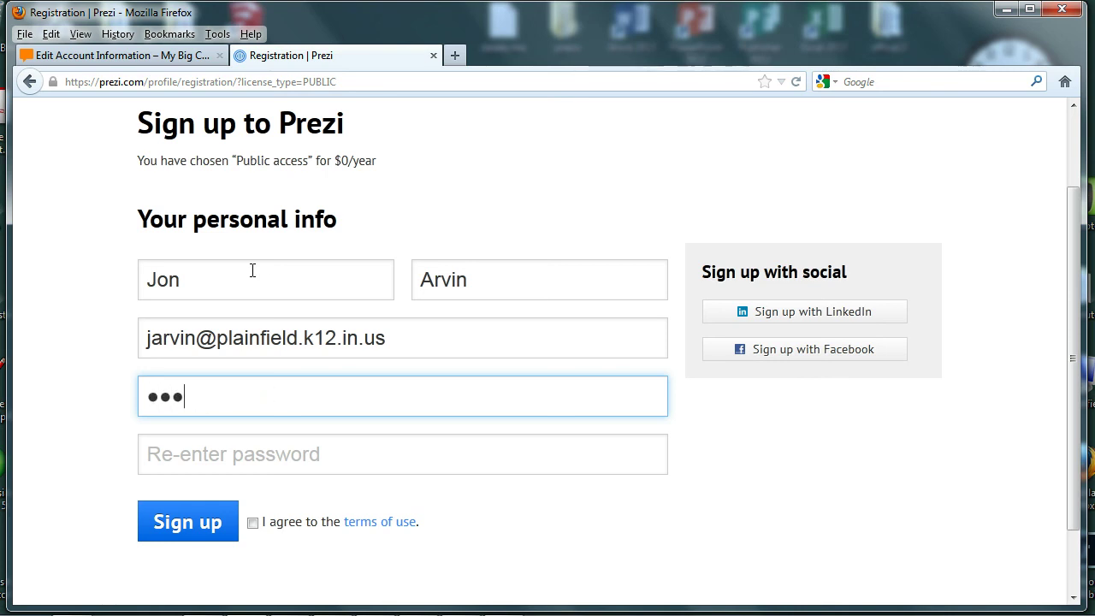
type("••••")
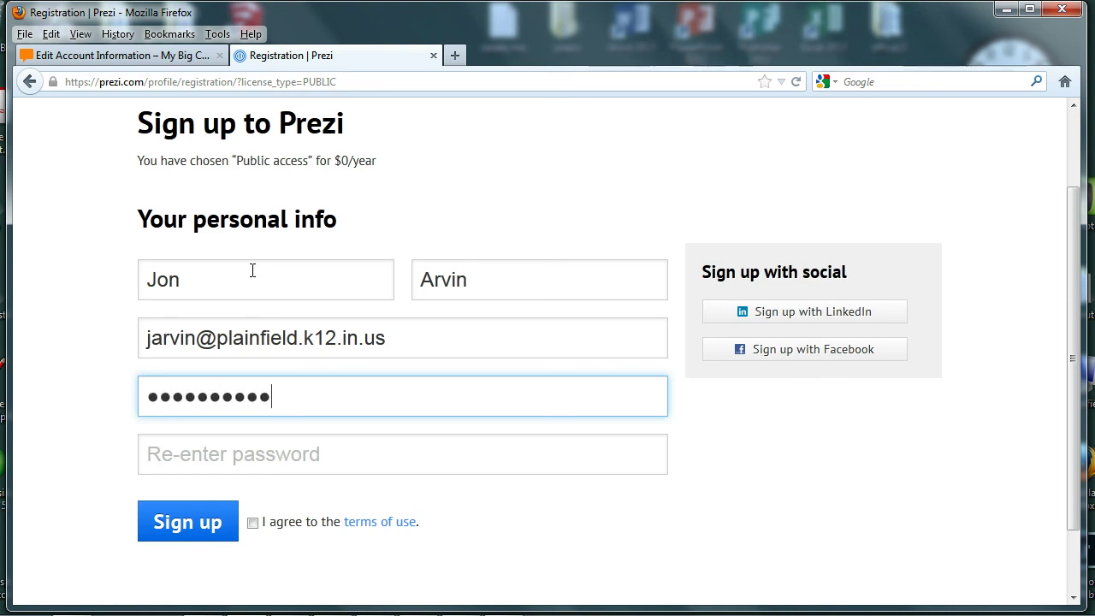
key("BackSpace")
key("BackSpace")
key("BackSpace")
key("BackSpace")
key("BackSpace")
key("BackSpace")
key("BackSpace")
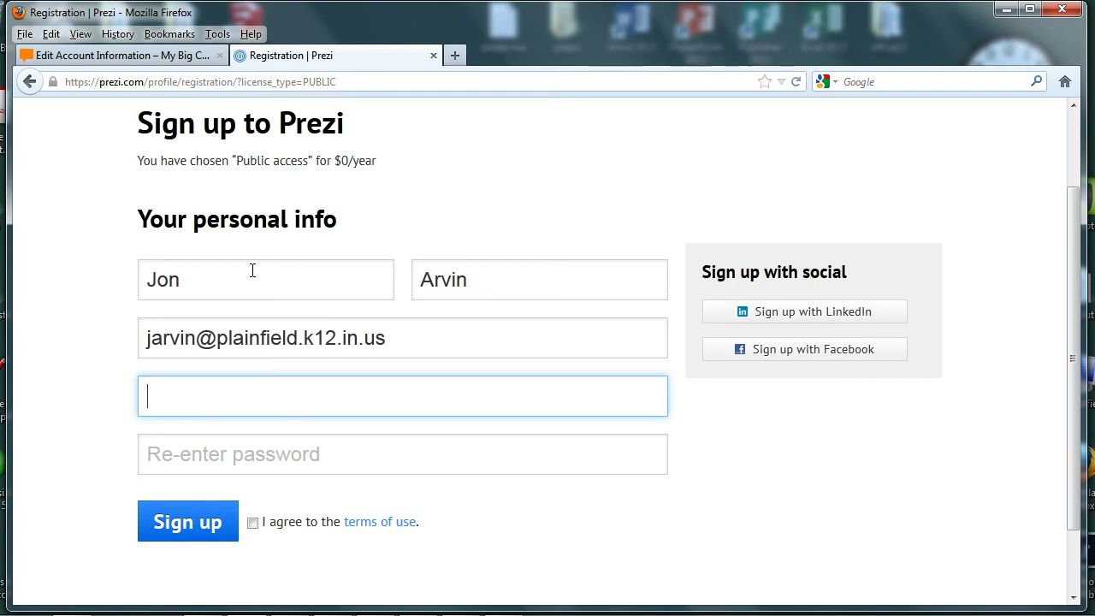
type("••")
type("••")
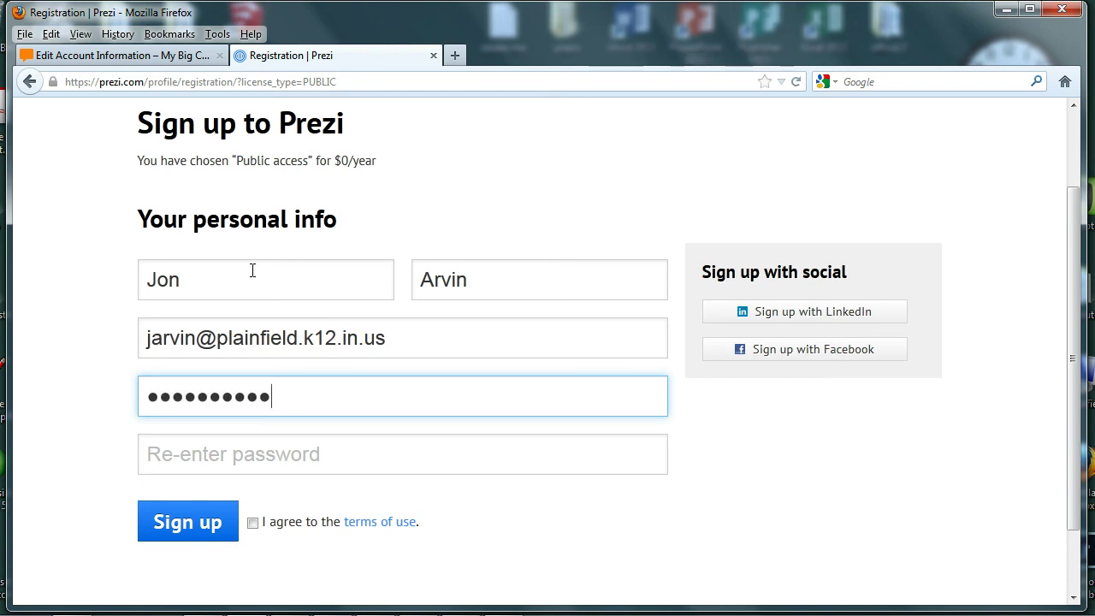
key("Tab")
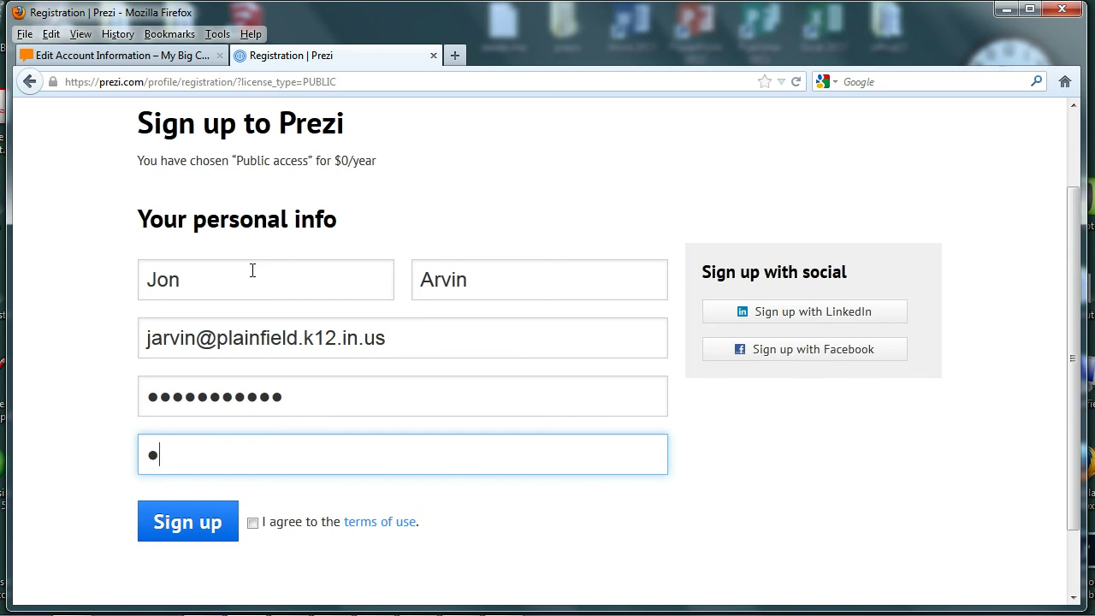
type("•••")
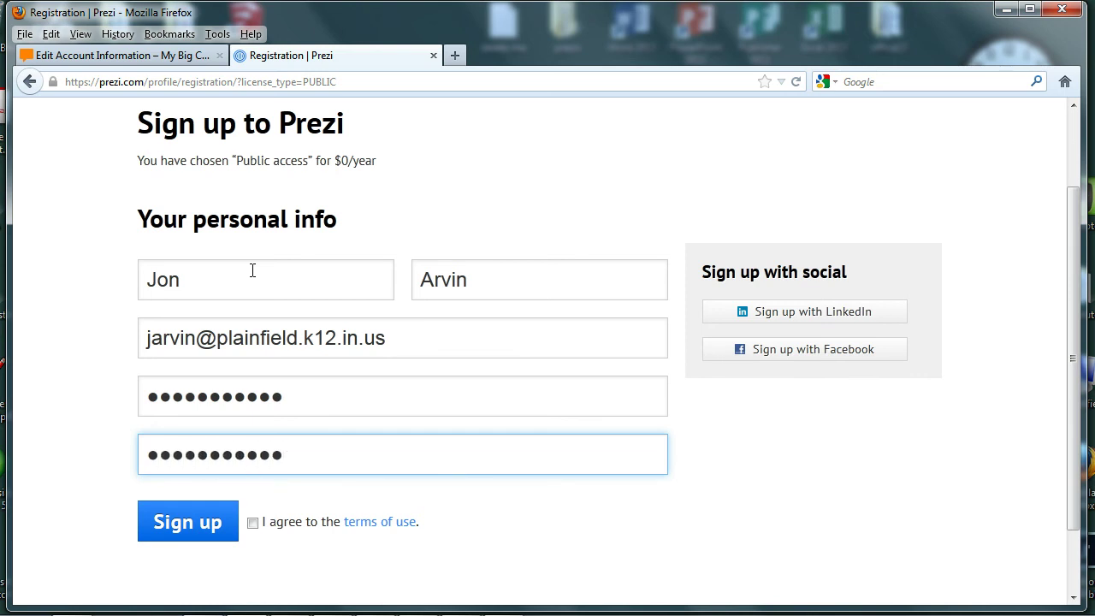
Tick 'I agree to the terms of use' and submit the form with Sign up, retrying once
left_click(253, 523)
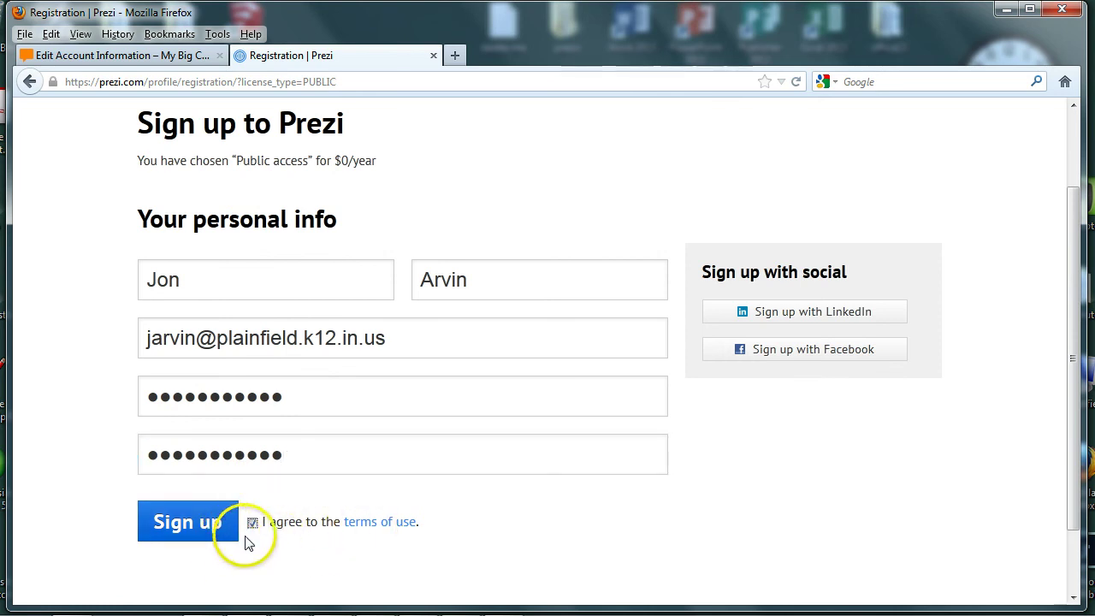
left_click(195, 539)
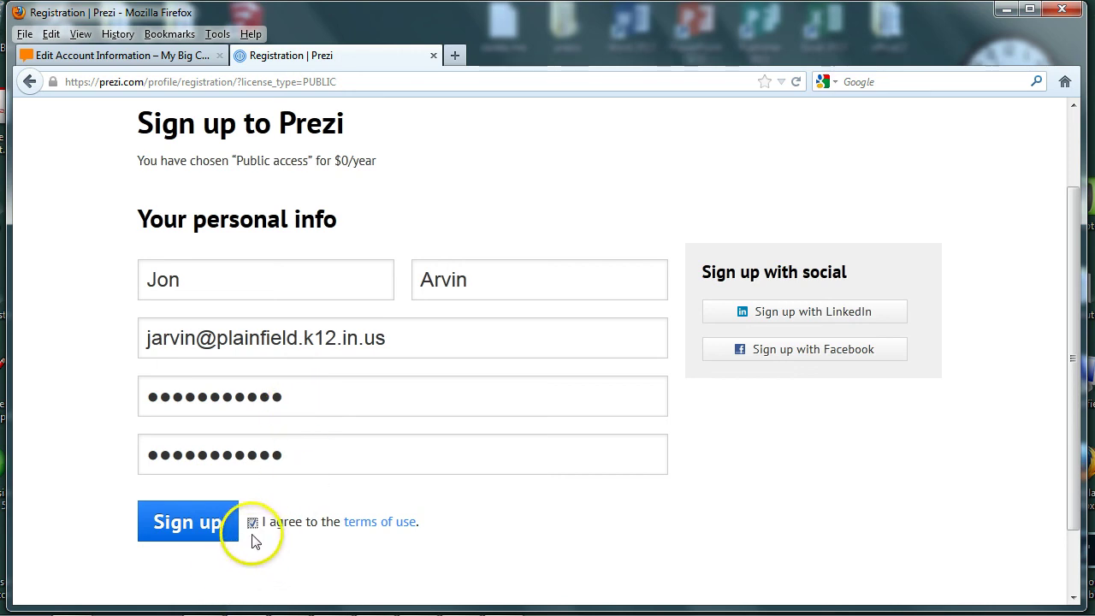
left_click(186, 538)
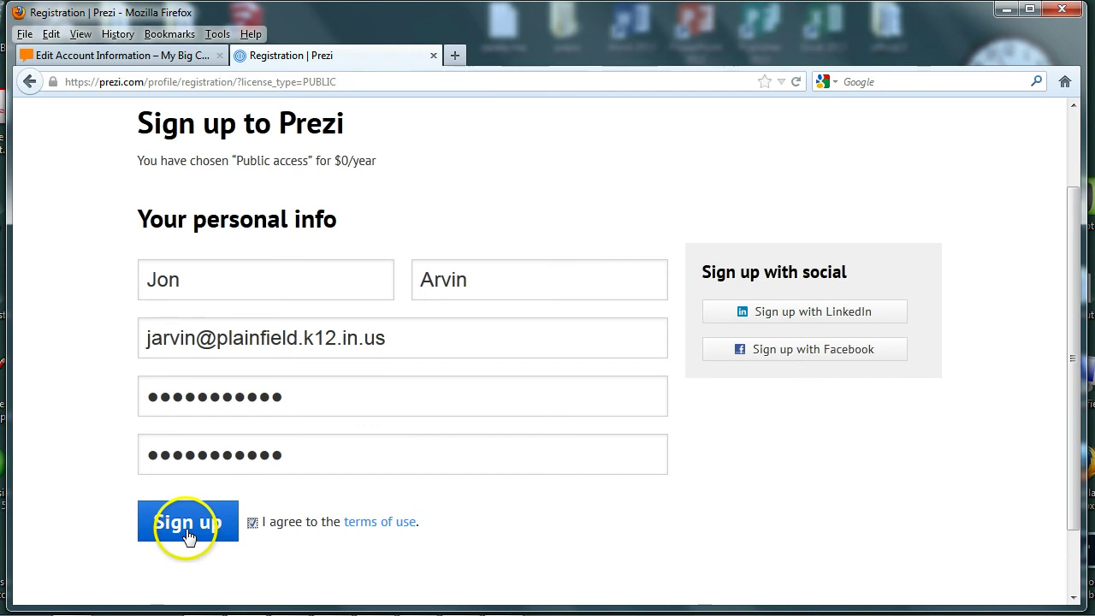